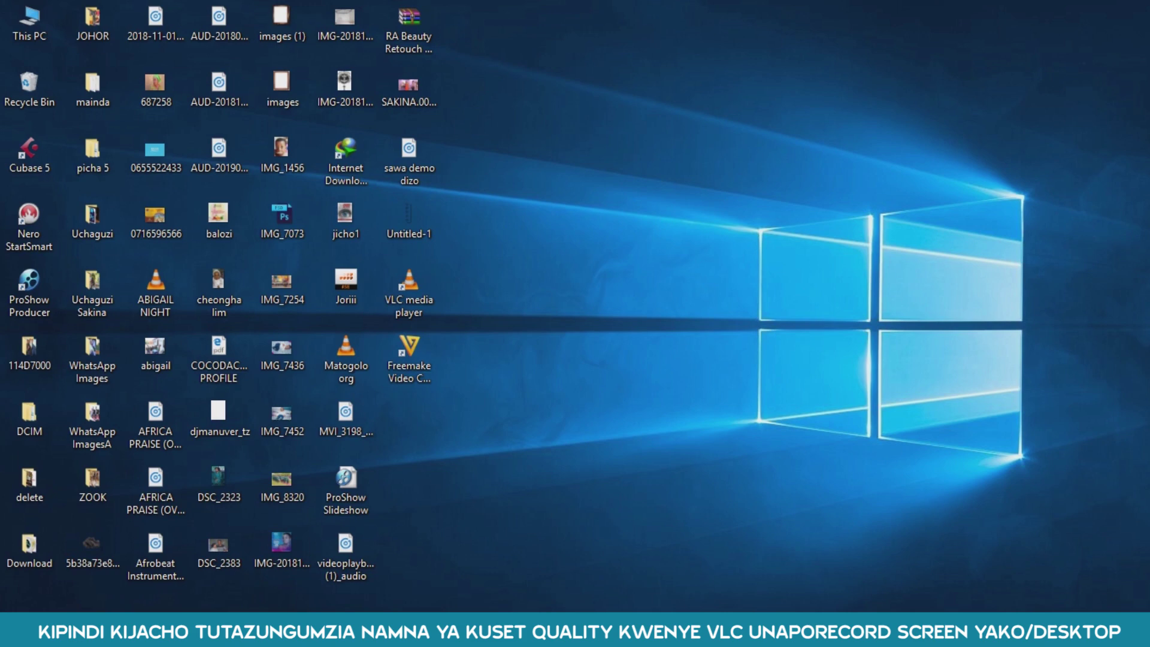
Launch VLC media player and open a capture device source with the capture mode set to Desktop.
double_click(409, 294)
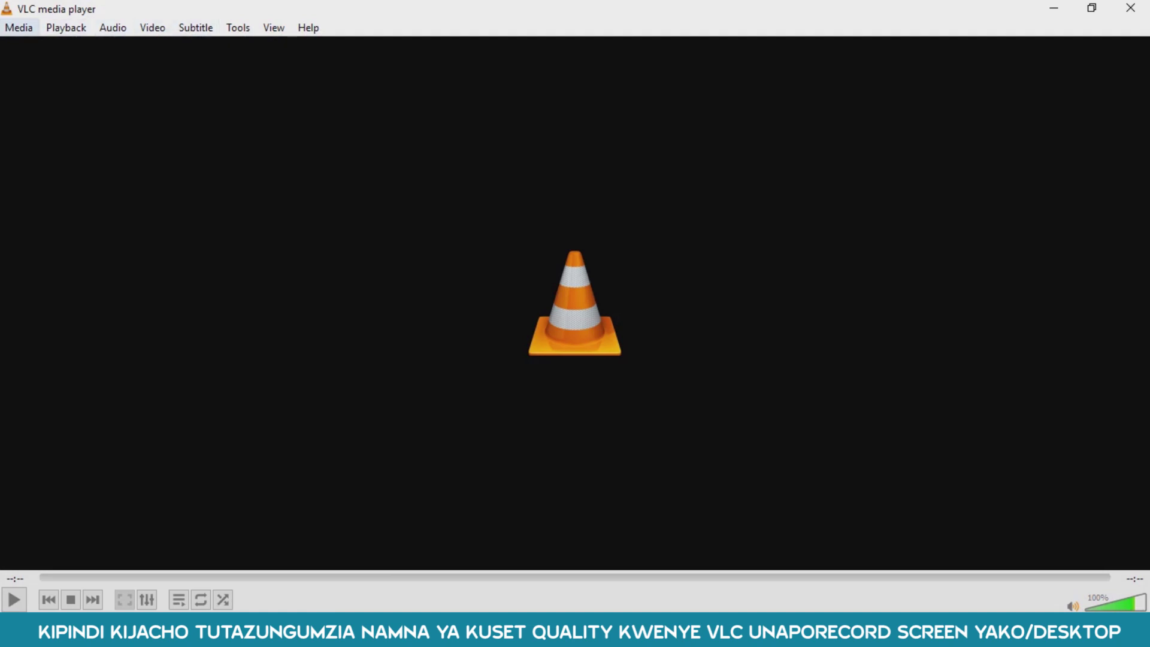
left_click(18, 28)
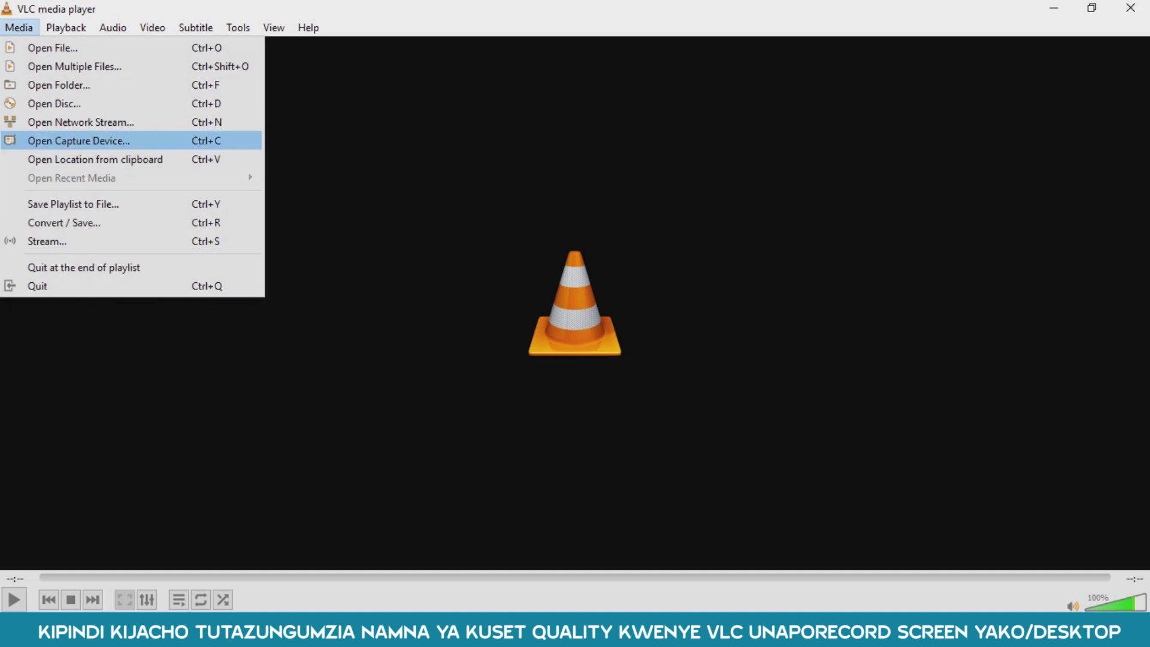
key("Return")
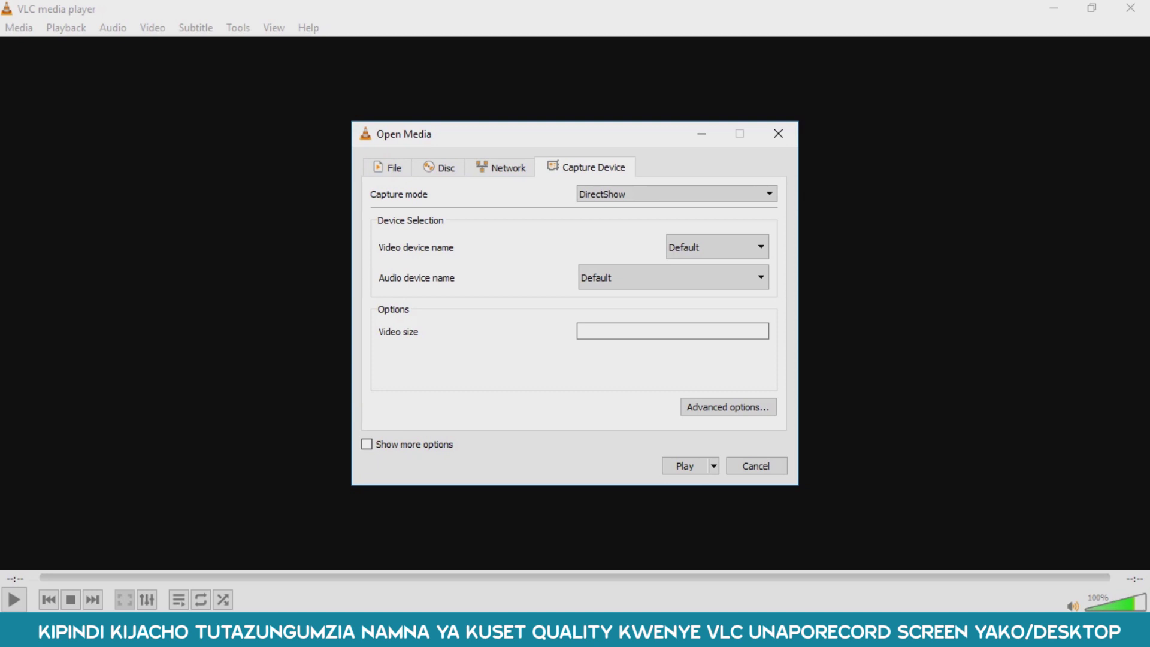
key("alt+Down")
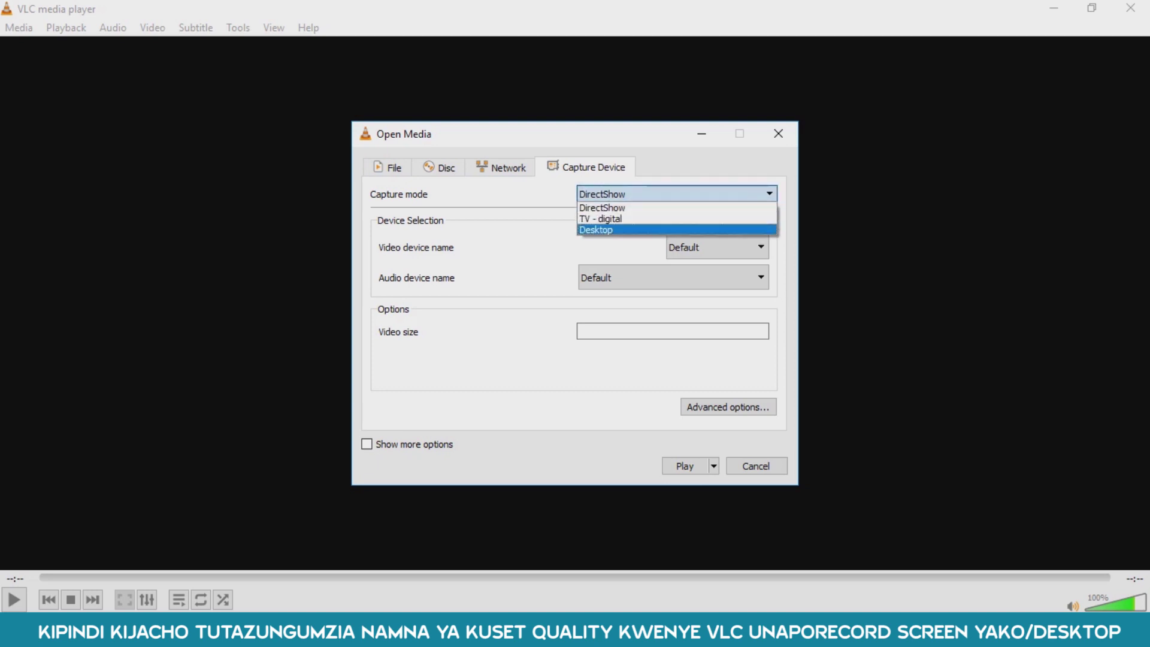
key("Return")
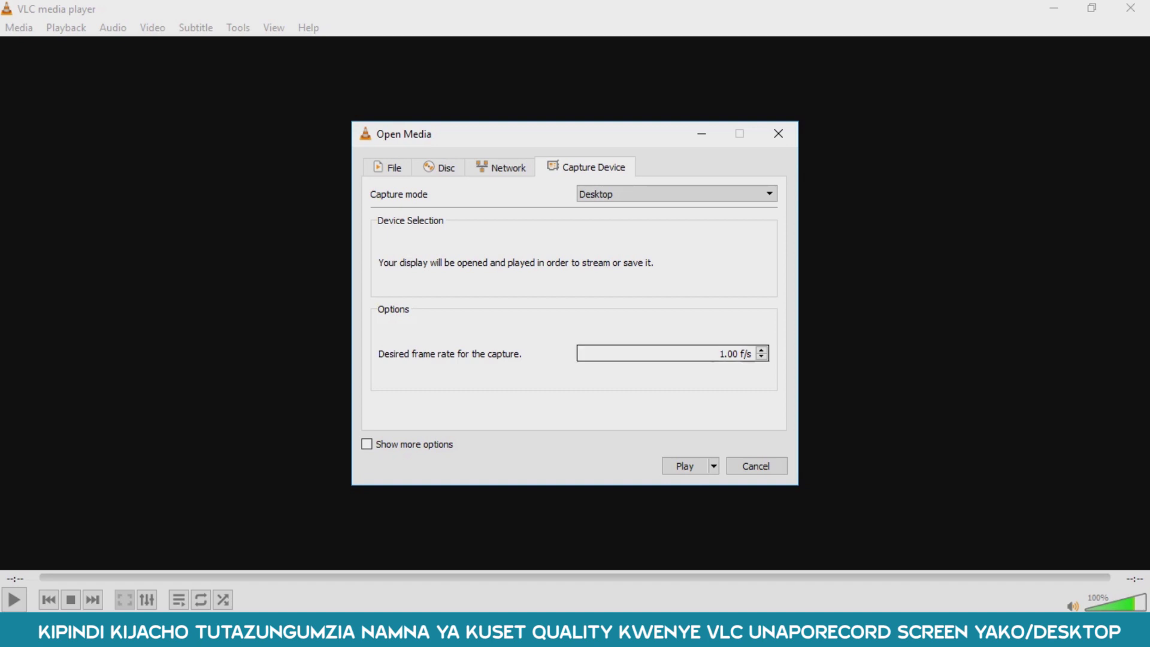
Set the desired frame rate for the desktop capture to 10.00 f/s.
key("Tab")
key("Up")
key("Up")
key("Up")
key("Up")
key("Up")
key("Up")
key("Up")
key("Up")
key("Up")
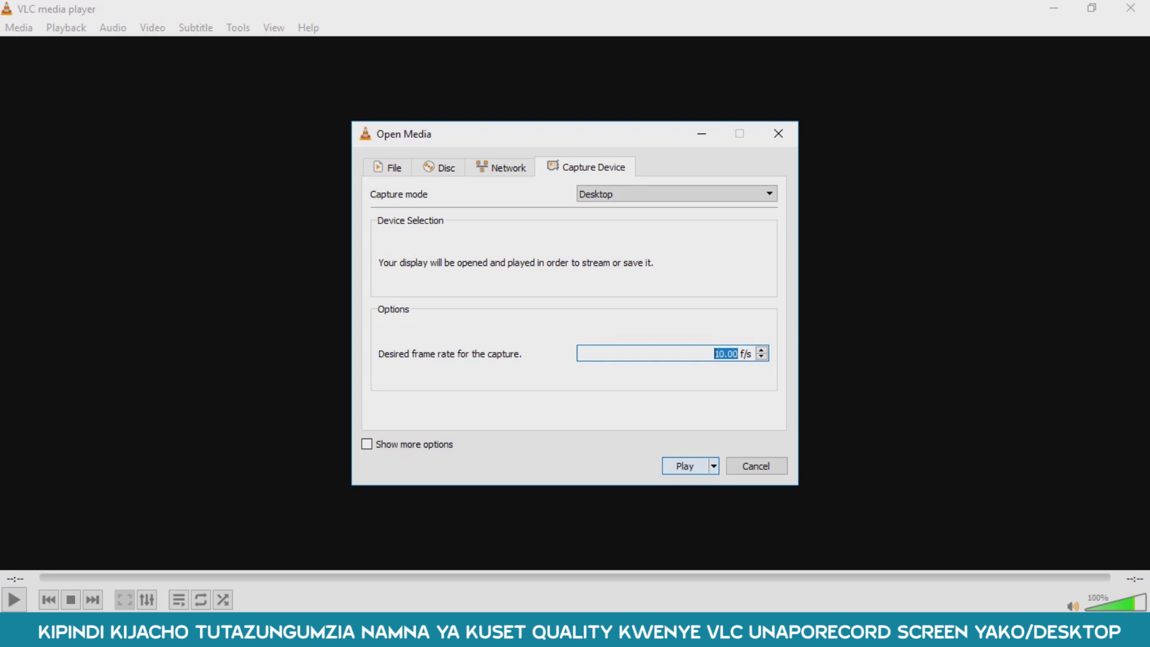
Choose to convert the capture with the Video - H.264 + MP3 (MP4) profile and save that profile with MP4/MOV encapsulation.
left_click(713, 466)
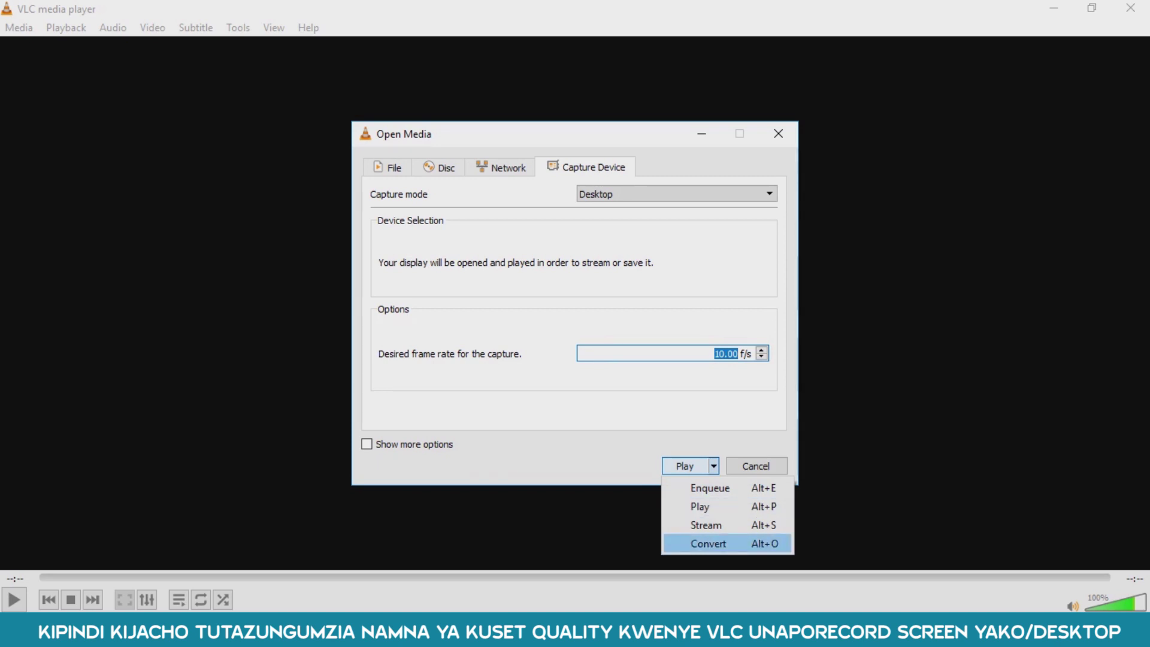
key("Return")
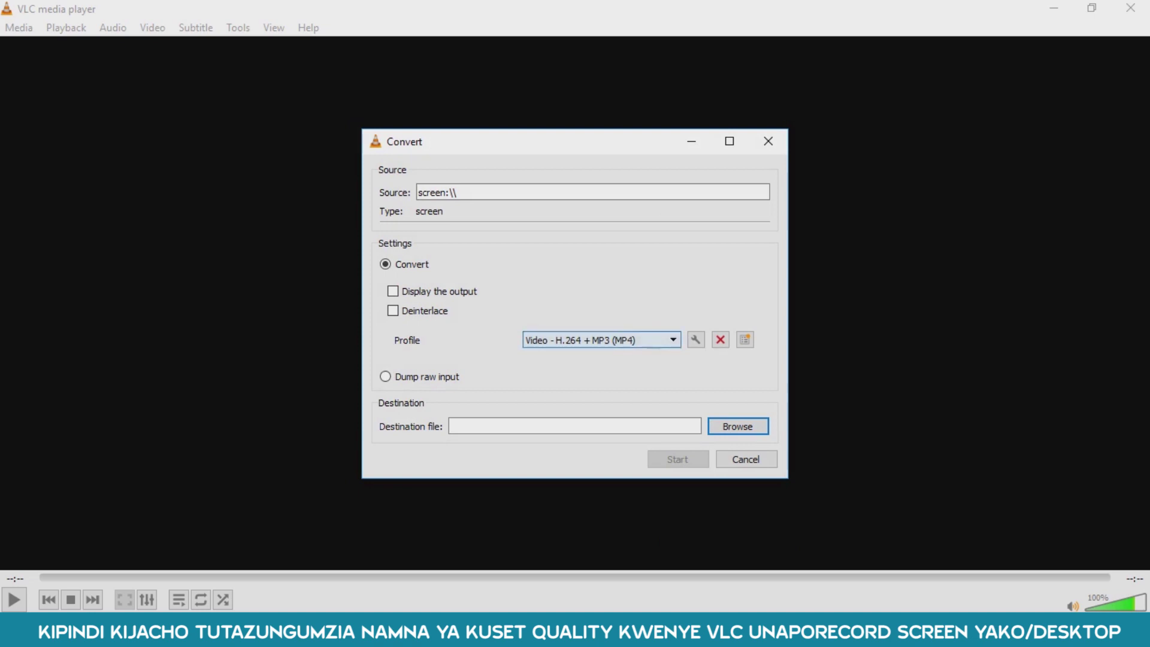
left_click(601, 339)
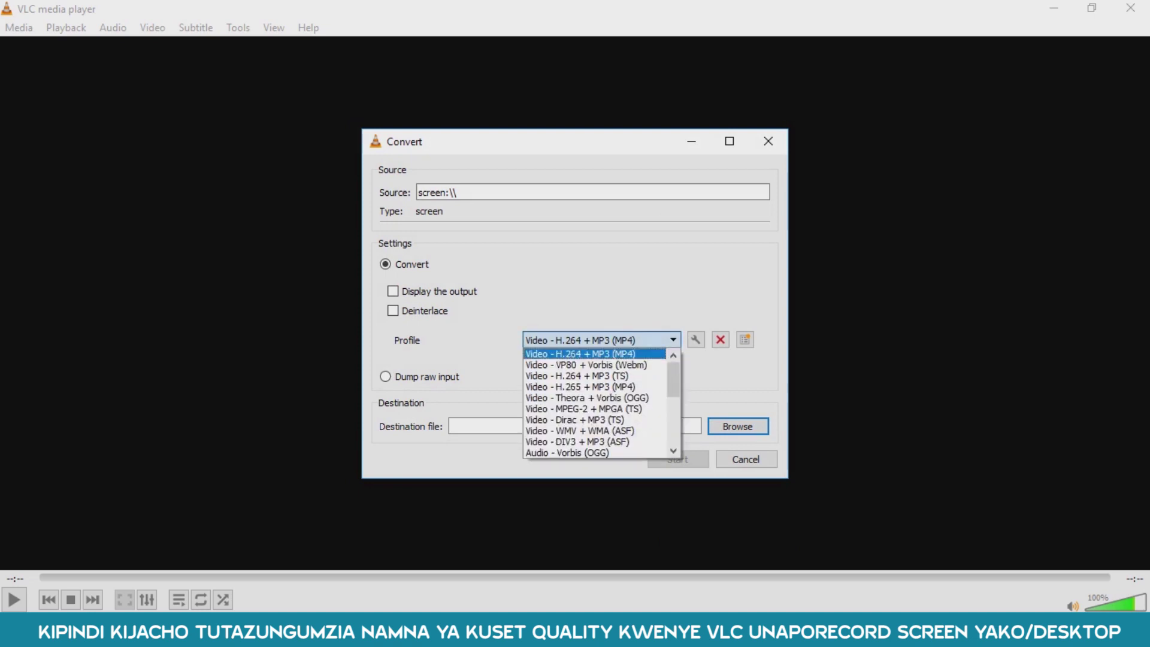
left_click(580, 354)
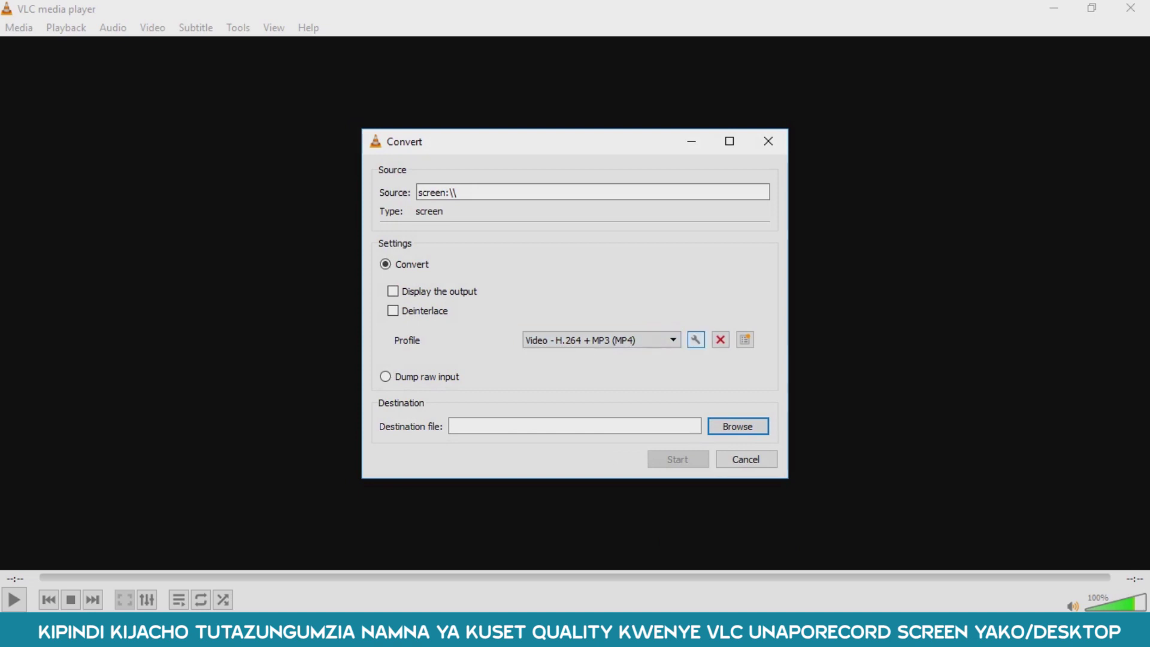
left_click(601, 340)
key("Escape")
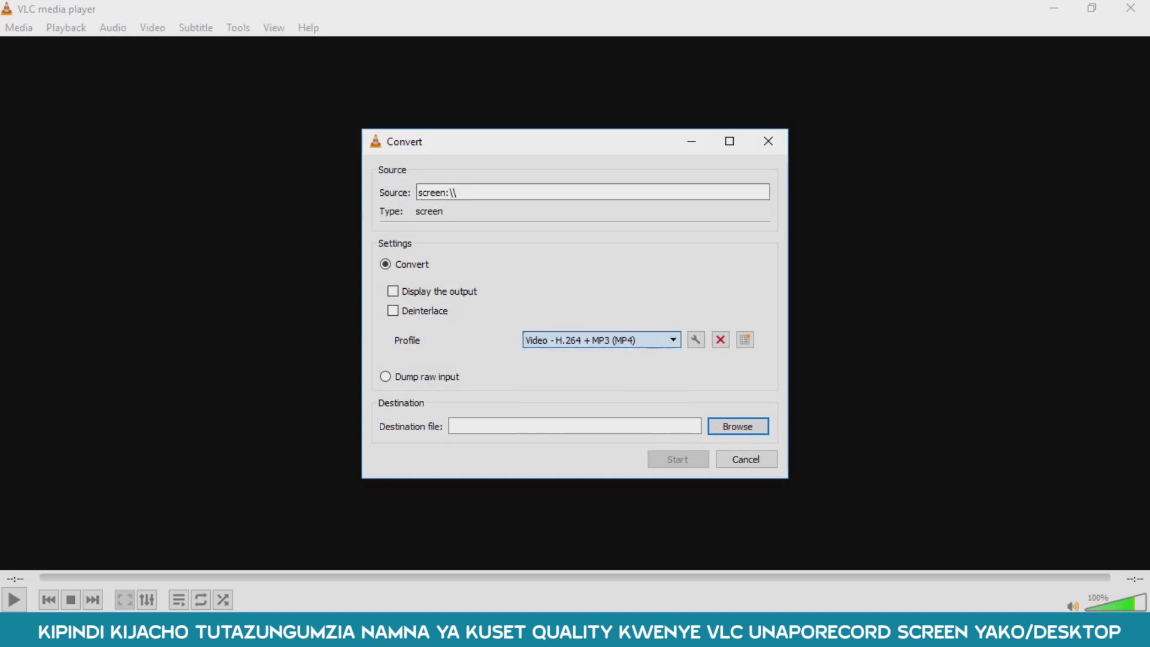
left_click(695, 340)
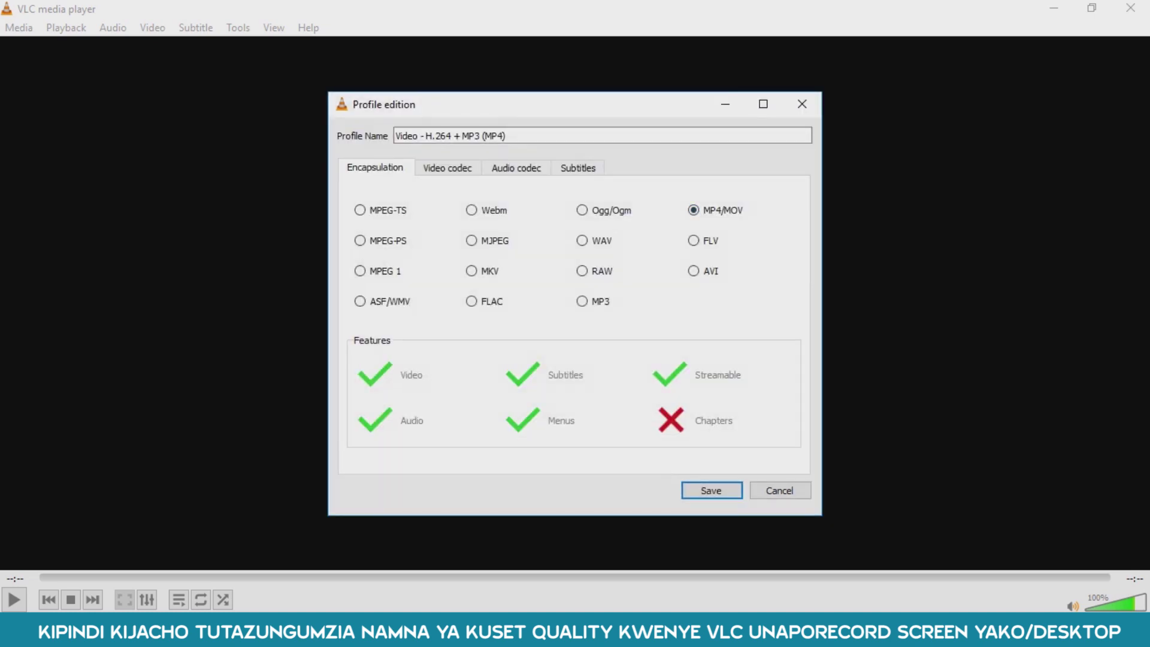
key("Return")
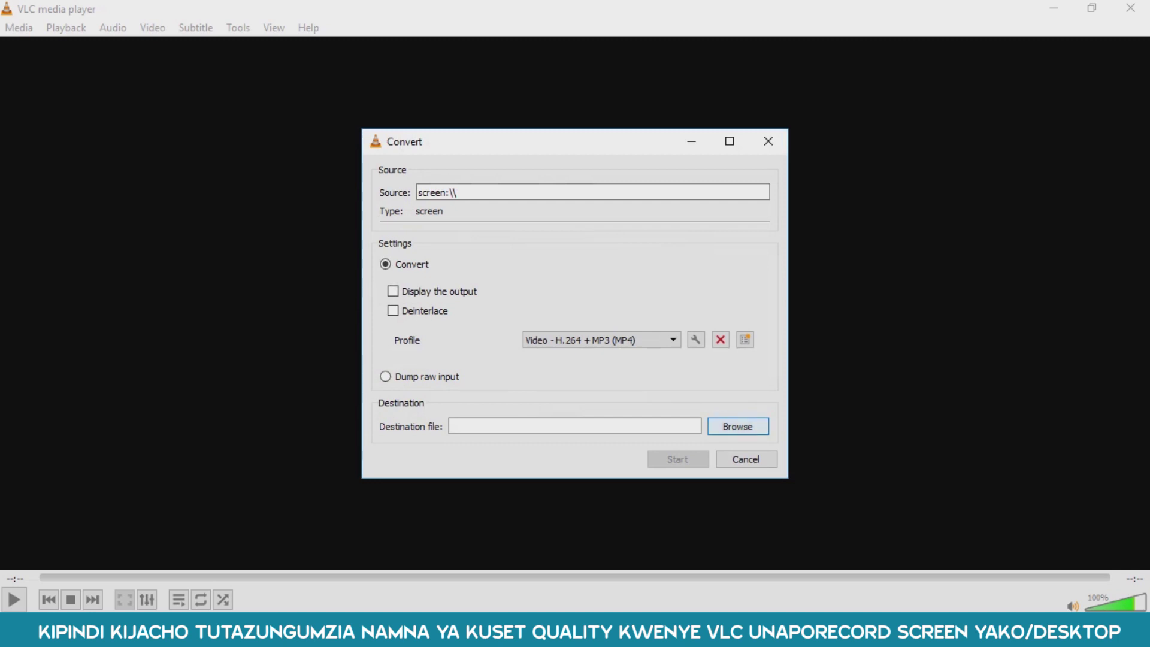
Set the destination file to JORI in the Videos folder, using the mp4 container type.
key("Return")
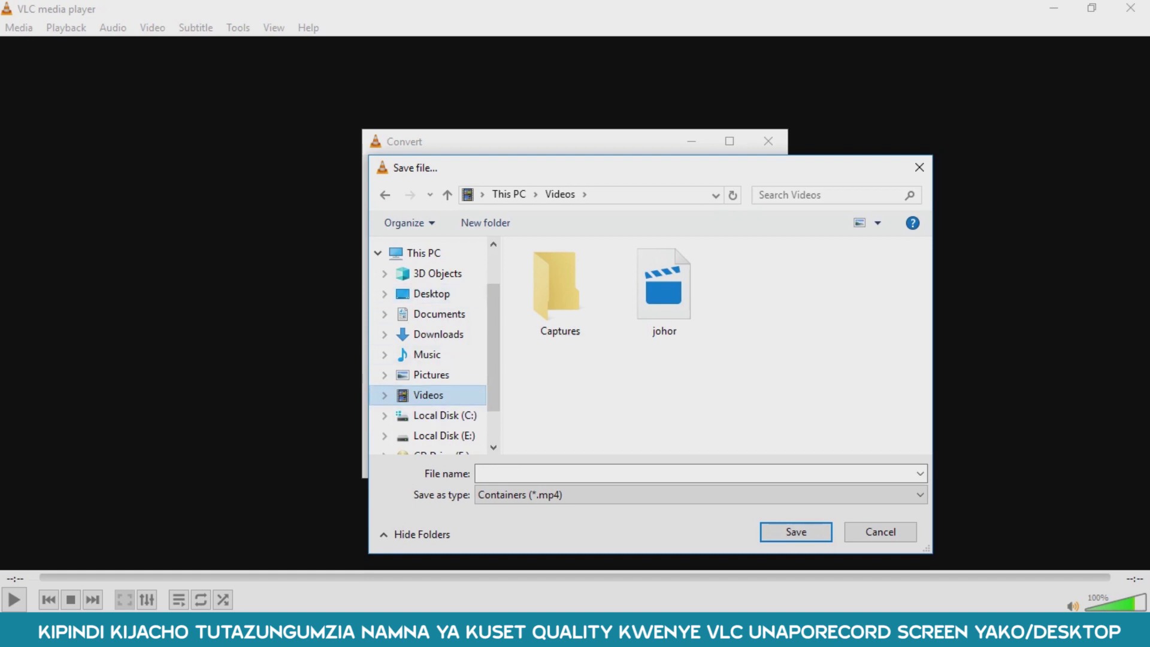
left_click(480, 474)
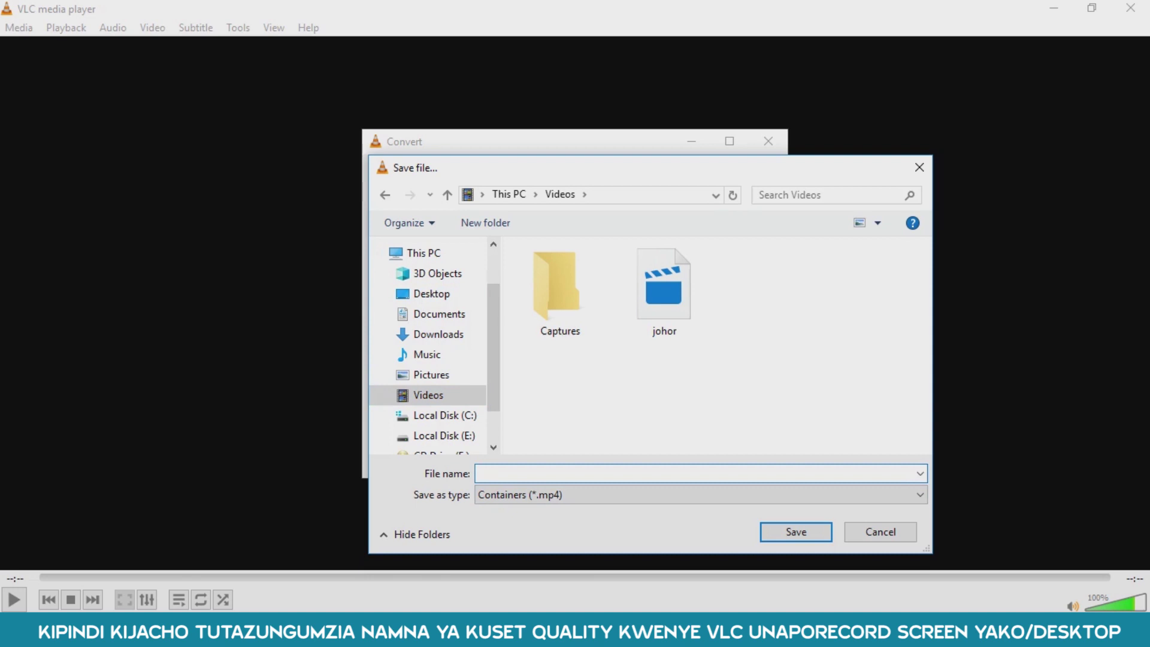
type("JO")
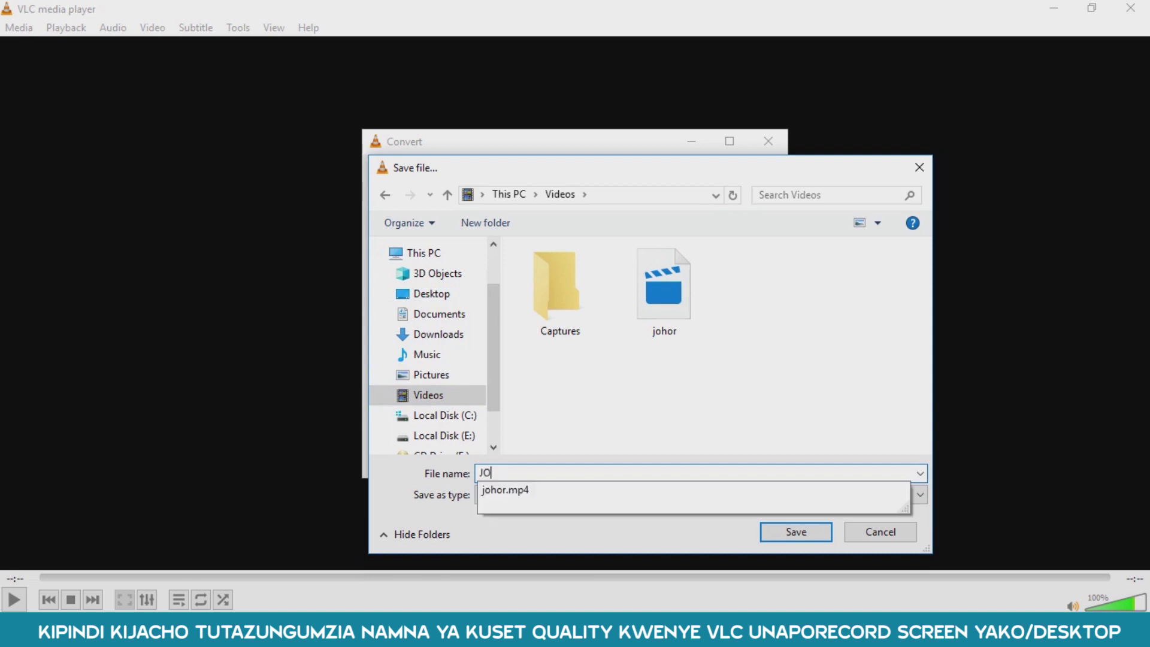
type("RI")
key("Tab")
left_click(499, 472)
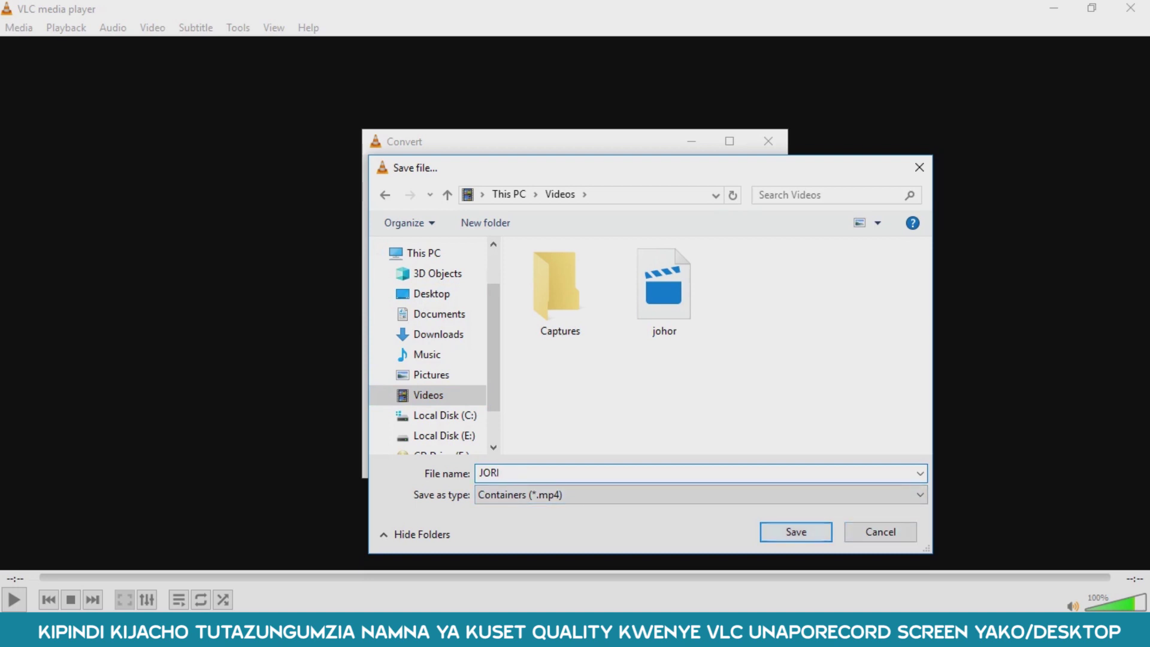
key("Return")
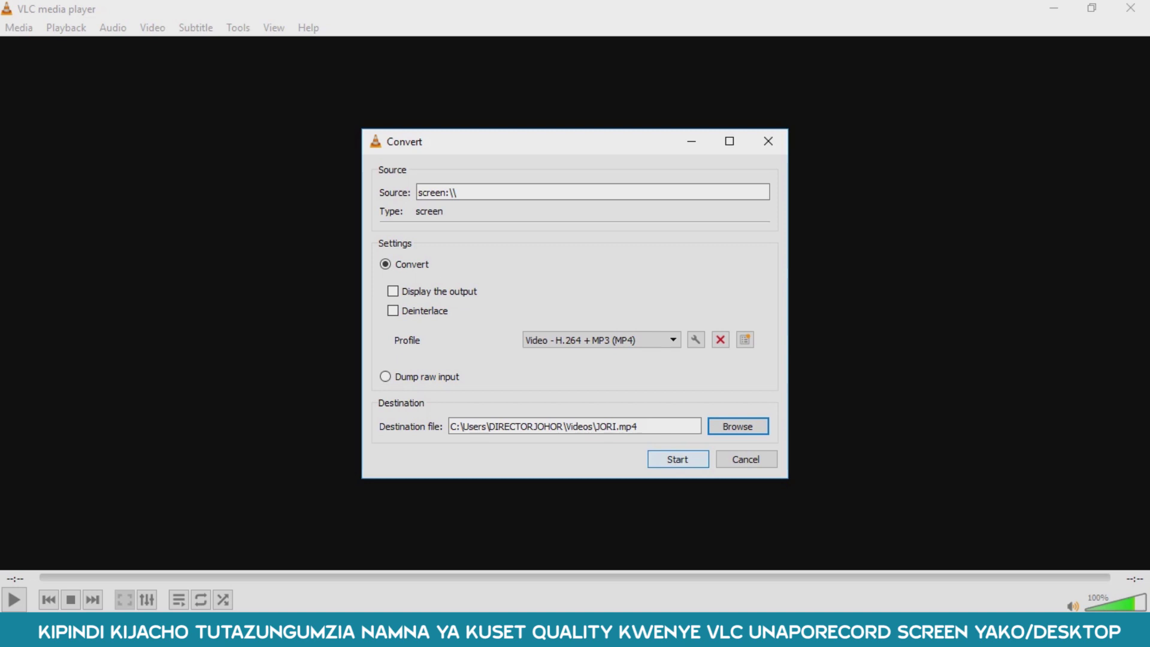
Start the screen recording and stop it after about 16 seconds.
key("Return")
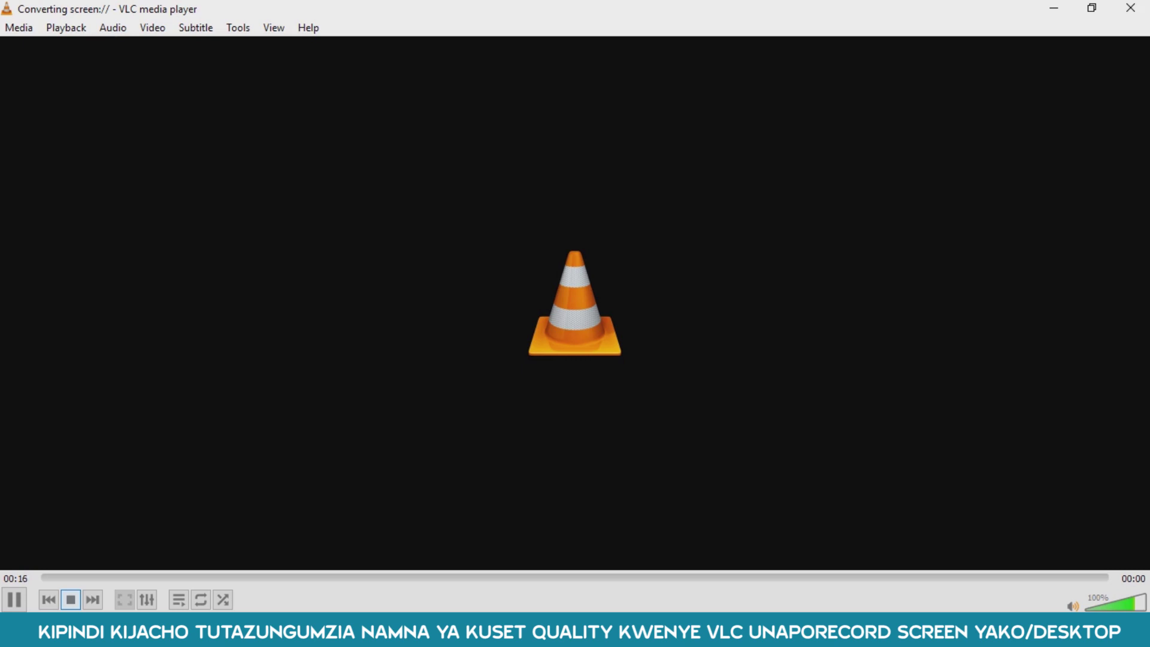
left_click(71, 599)
left_click(71, 600)
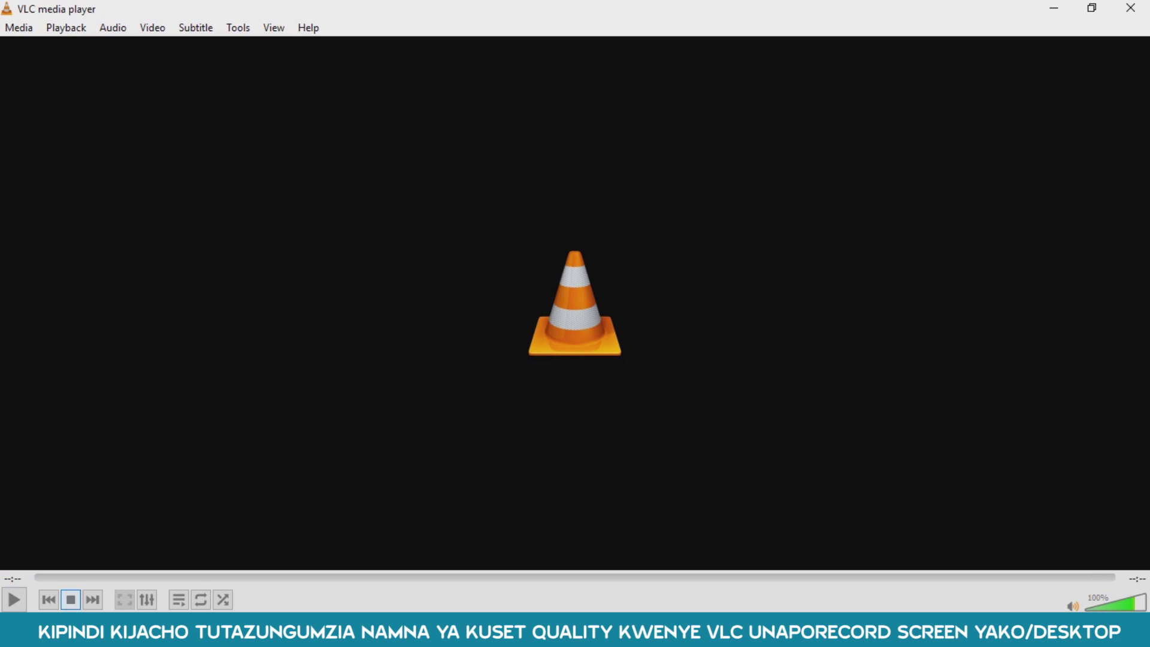